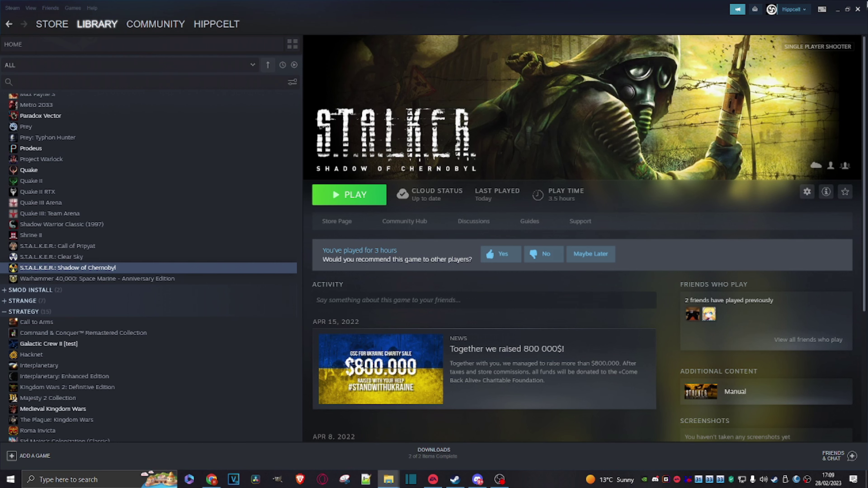
# - Review the ZRP 1.07 changes and download table on the Metacognix page, then switch to the HD Models page
pyautogui.click(839, 10)
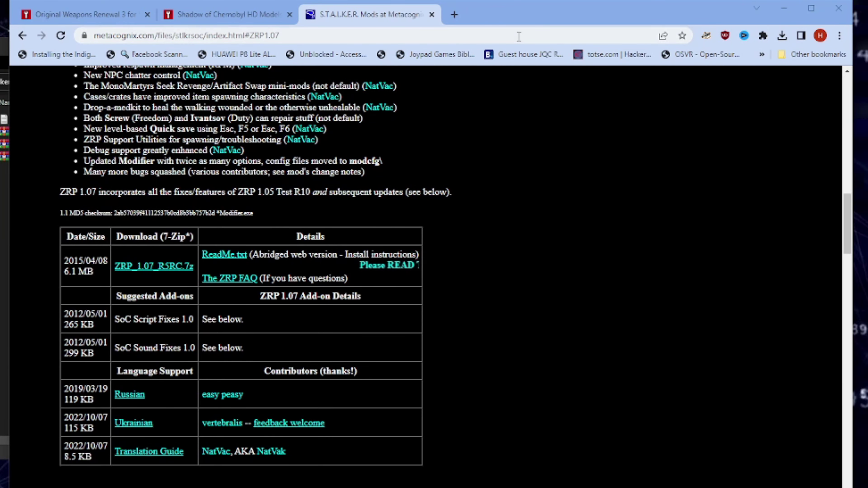
pyautogui.scroll(20, 230, 293)
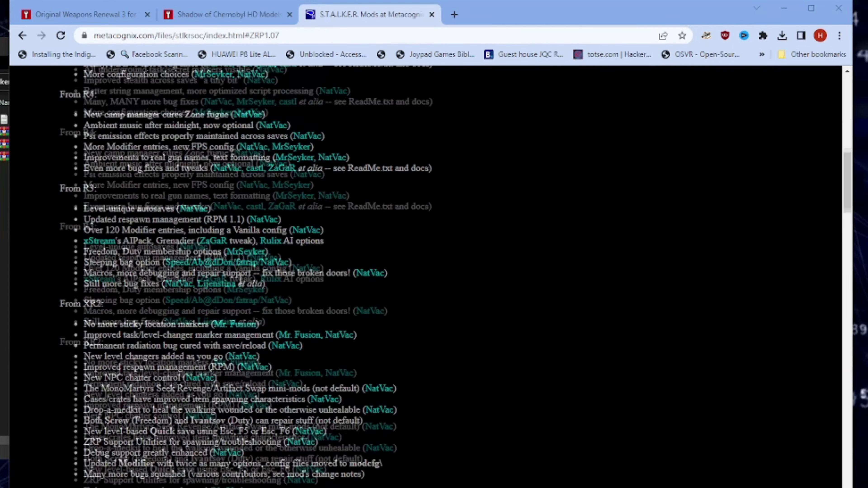
pyautogui.scroll(-4, 186, 237)
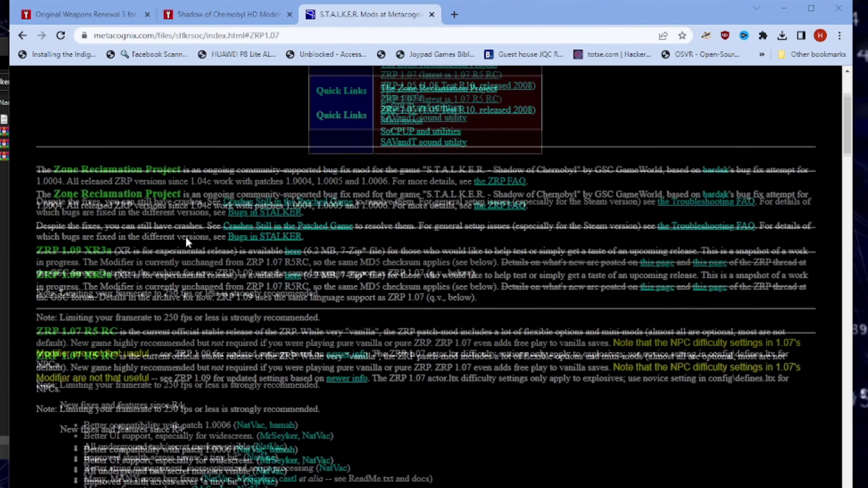
pyautogui.scroll(3, 186, 237)
pyautogui.scroll(1, 187, 242)
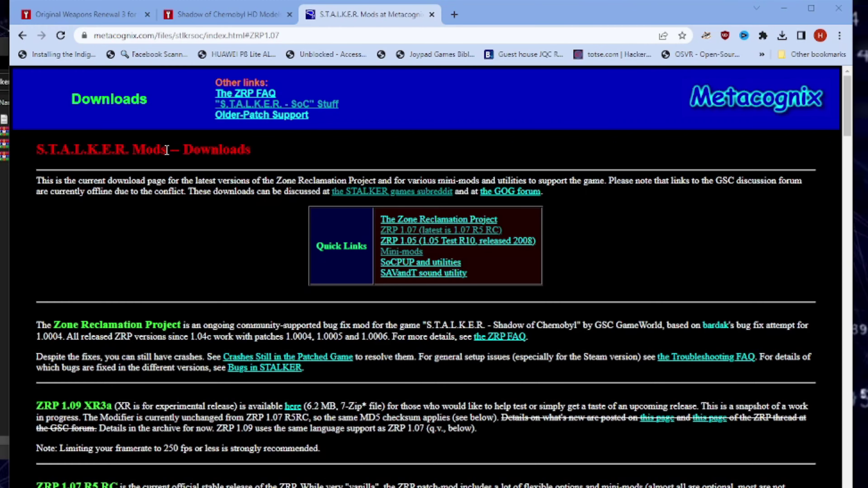
pyautogui.scroll(-15, 120, 164)
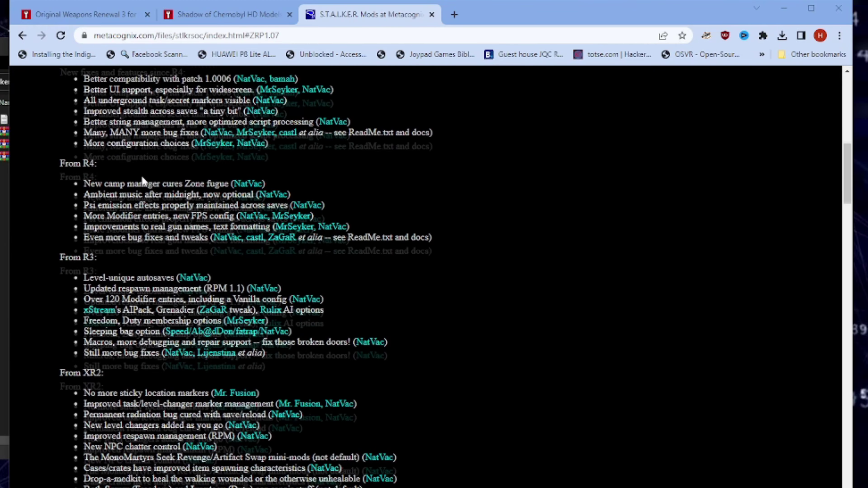
pyautogui.scroll(-4, 144, 180)
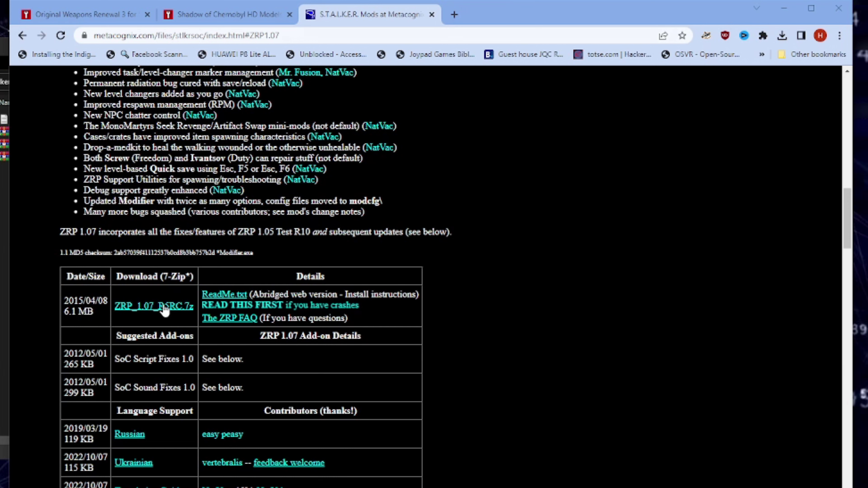
pyautogui.click(208, 15)
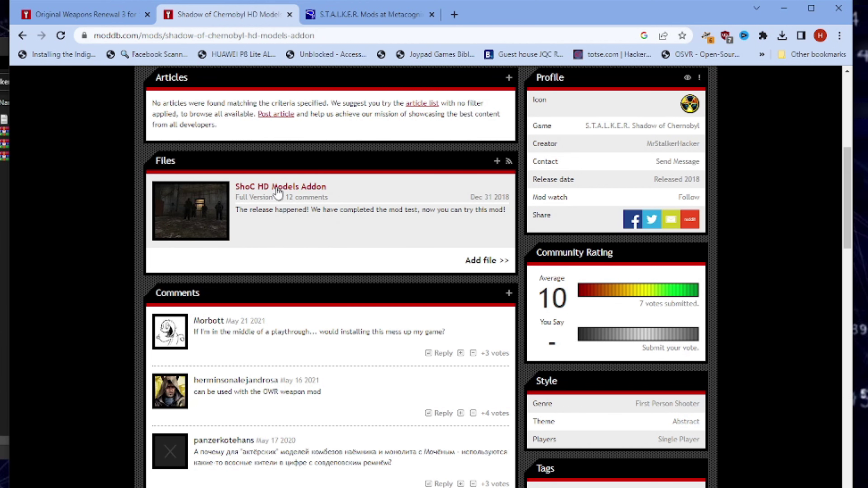
# - View the Original Weapons Renewal 3 ModDB page, then minimize Chrome to reveal the downloaded archives
pyautogui.click(85, 16)
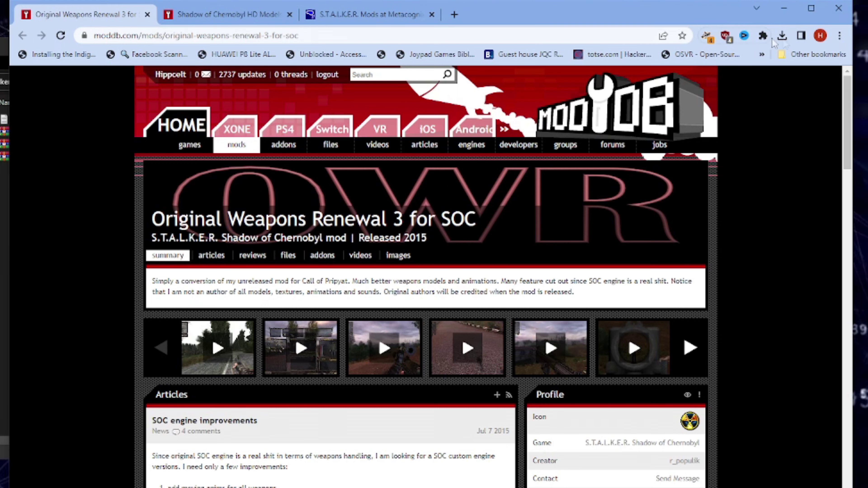
pyautogui.click(785, 10)
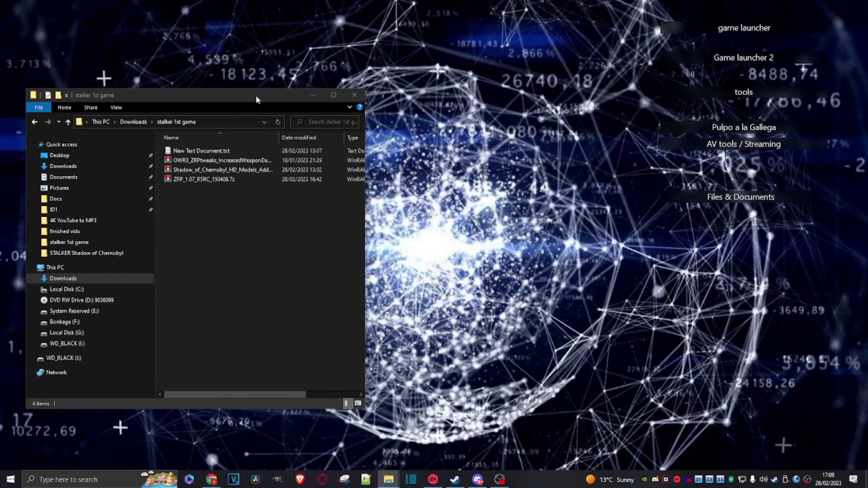
# - Open the Shadow of Chernobyl install folder through Steam's Manage > Browse local files
pyautogui.moveTo(257, 99); pyautogui.dragTo(285, 98)
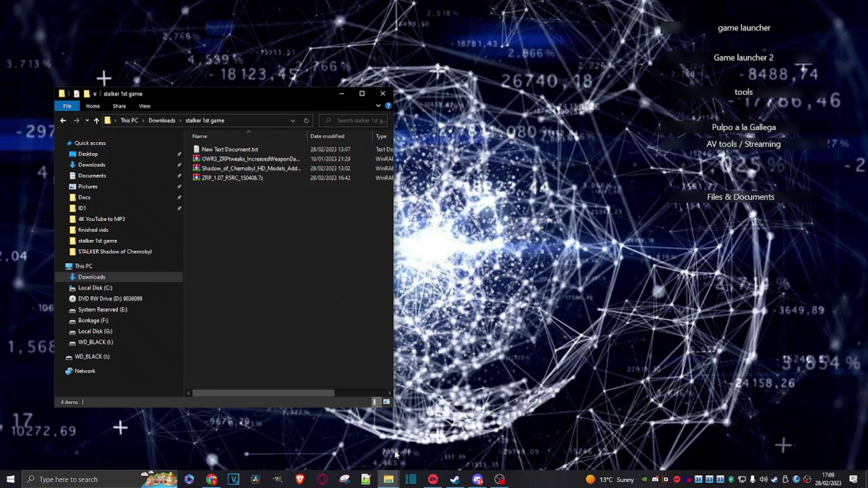
pyautogui.click(456, 482)
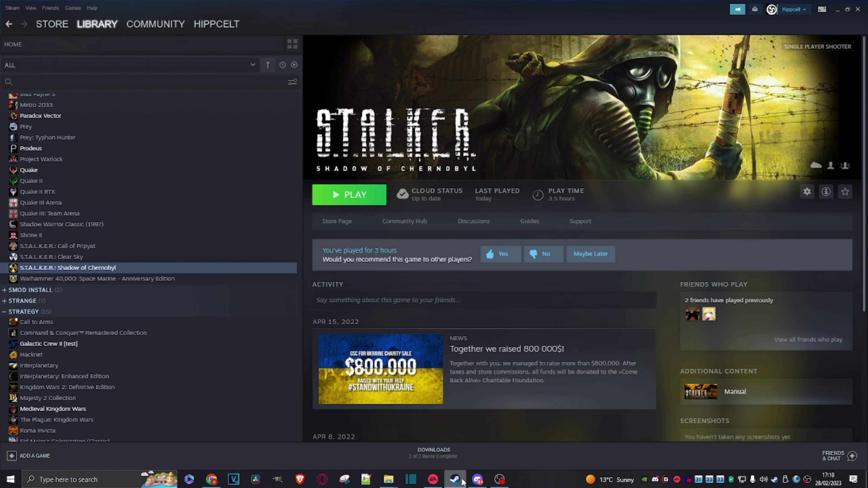
pyautogui.moveTo(469, 475)
pyautogui.click(808, 194)
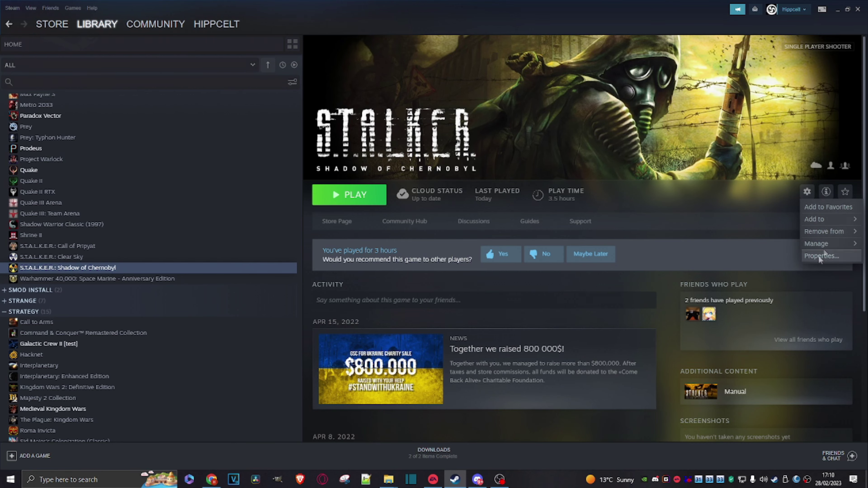
pyautogui.moveTo(828, 245)
pyautogui.click(759, 269)
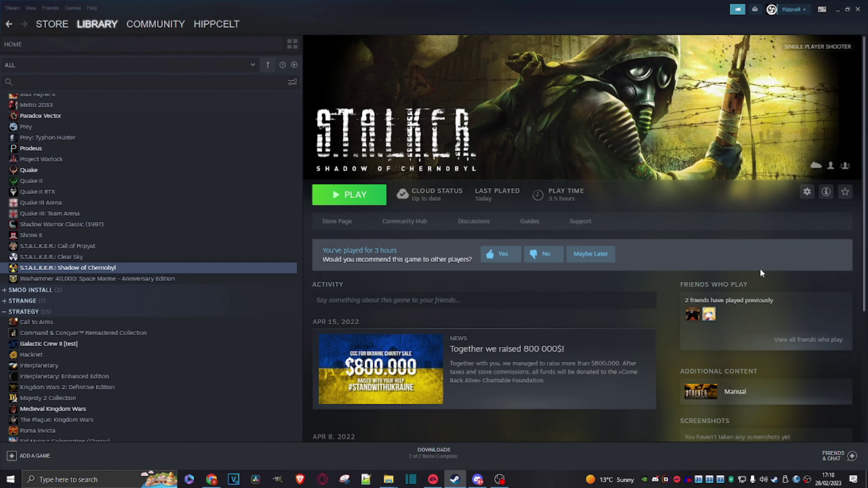
pyautogui.moveTo(272, 105); pyautogui.dragTo(593, 81)
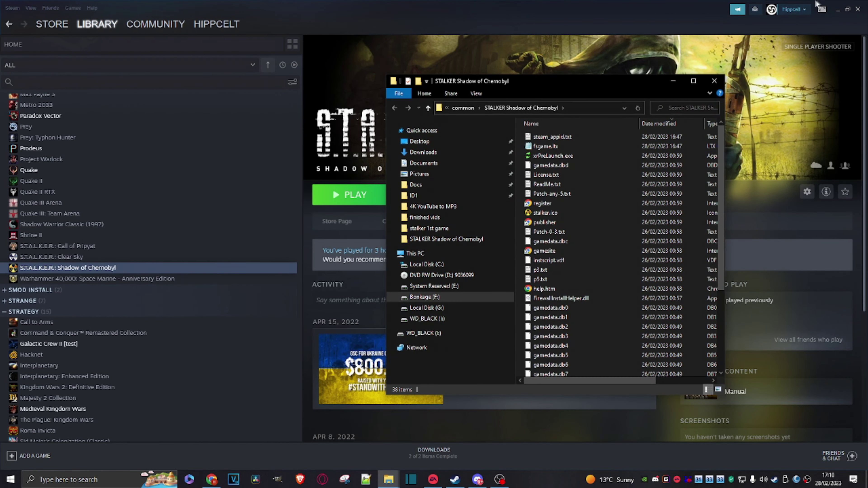
# - Minimize Steam, place the game folder beside the stalker 1st game downloads, and select the ZRP archive
pyautogui.click(839, 13)
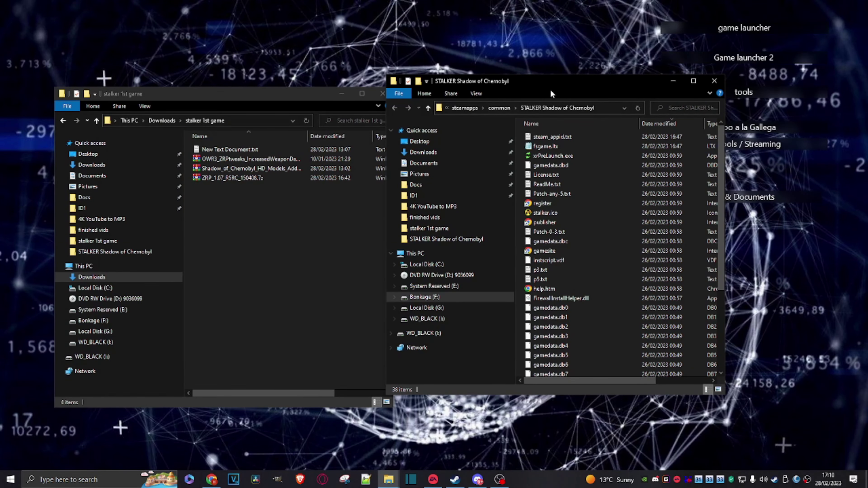
pyautogui.moveTo(591, 81); pyautogui.dragTo(675, 35)
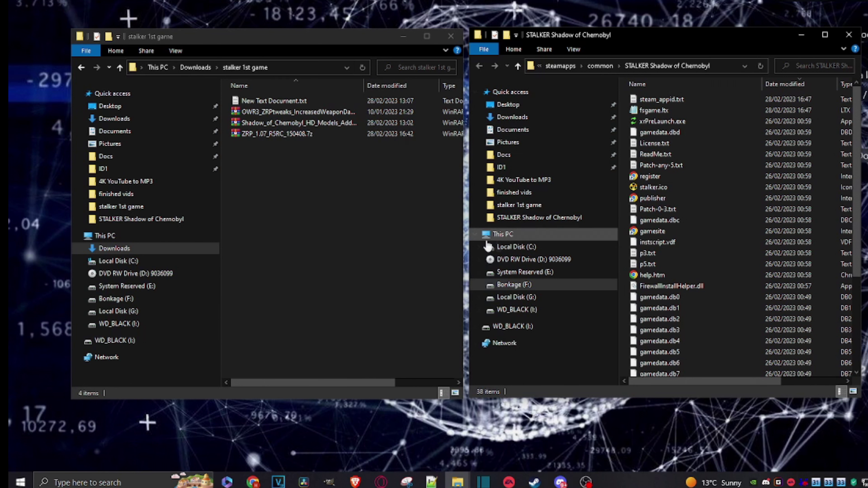
pyautogui.scroll(-4, 684, 287)
pyautogui.click(269, 134)
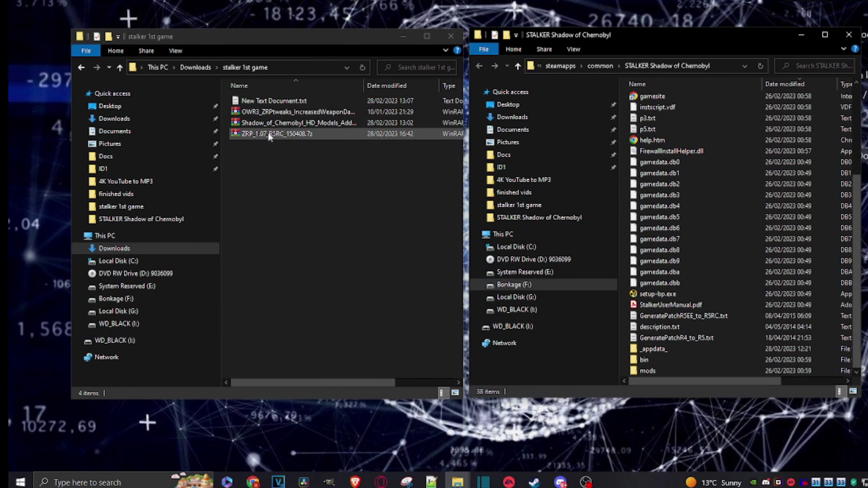
# - Extract the diffs and gamedata folders from ZRP_1.07_R5RC_150408.7z into the game folder
pyautogui.doubleClick(265, 133)
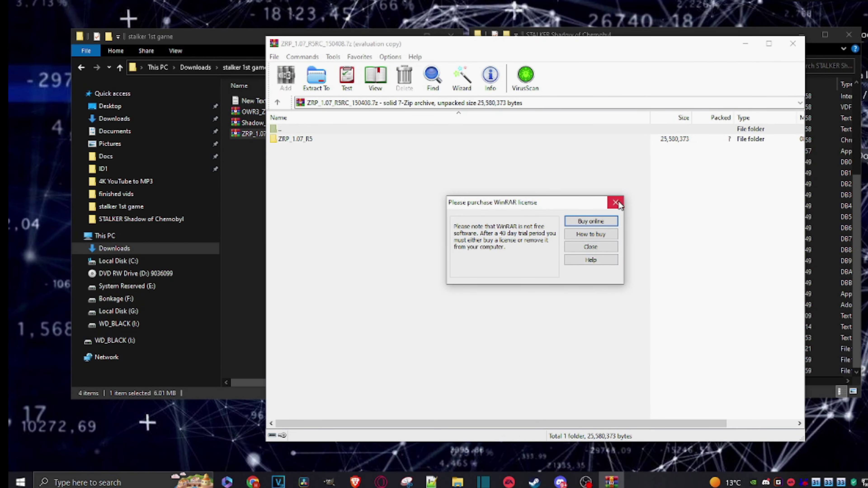
pyautogui.click(615, 202)
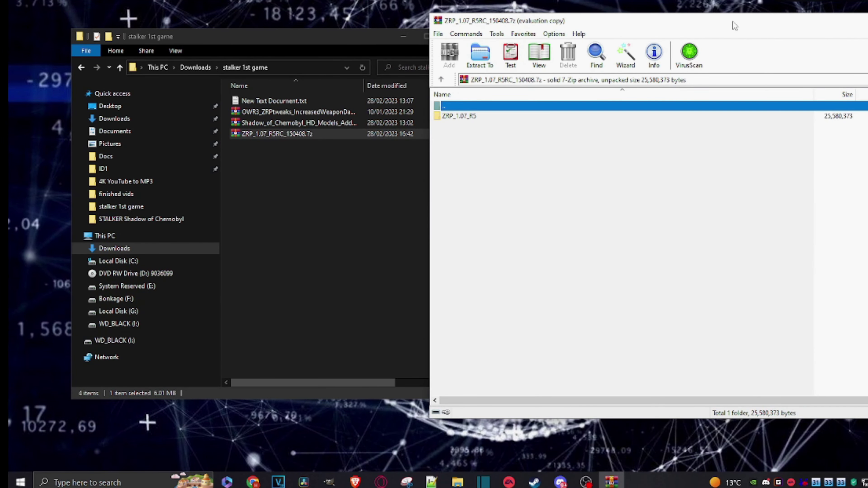
pyautogui.moveTo(735, 26); pyautogui.dragTo(333, 75)
pyautogui.doubleClick(52, 165)
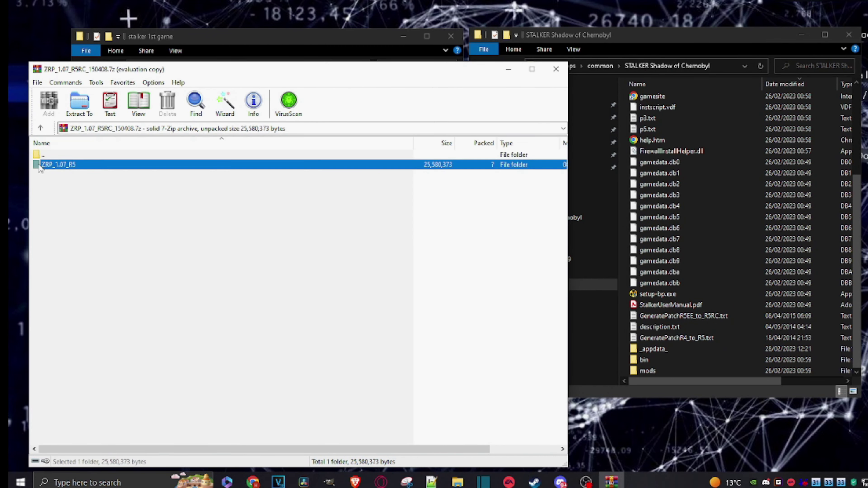
pyautogui.click(48, 165)
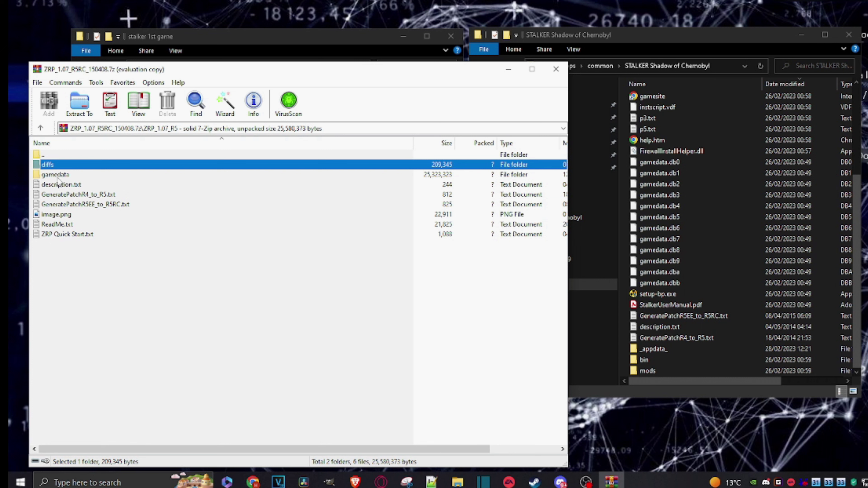
pyautogui.keyDown('shift'); pyautogui.click(71, 175); pyautogui.keyUp('shift')
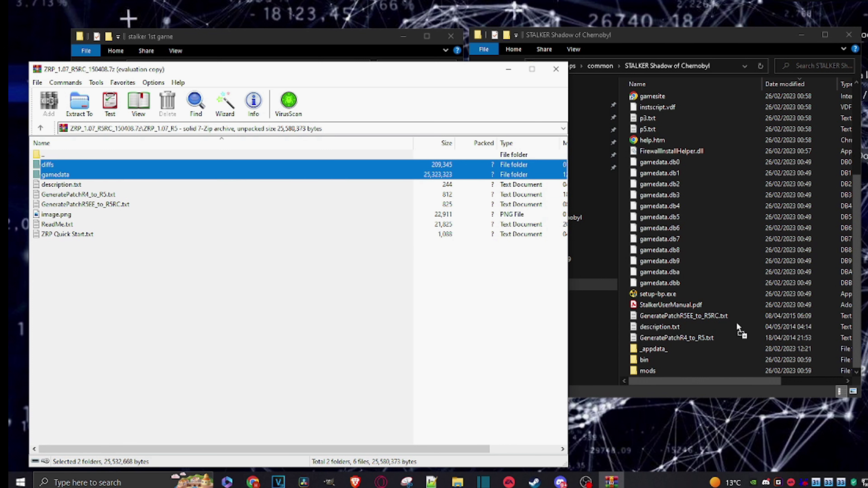
pyautogui.moveTo(737, 322); pyautogui.dragTo(736, 322)
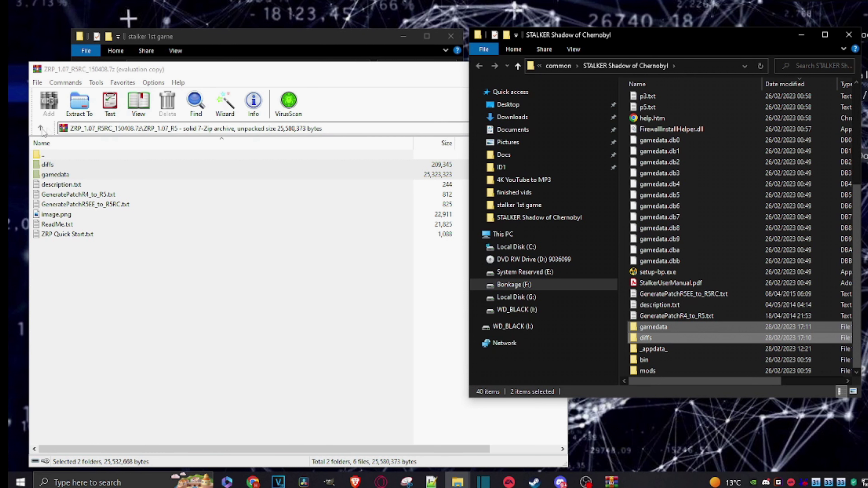
# - Close the ZRP archive and drag all 1,331 OWR3_ZRPtweaks gamedata items onto the game's gamedata folder
pyautogui.click(374, 72)
pyautogui.click(536, 67)
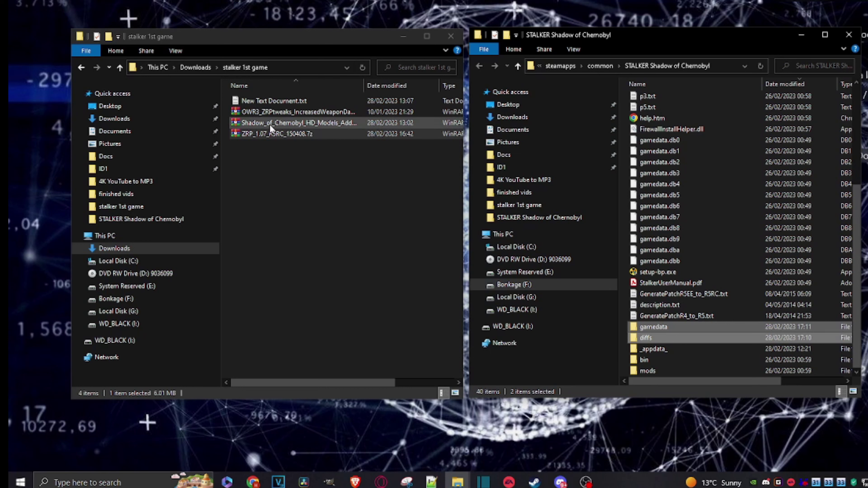
pyautogui.doubleClick(273, 112)
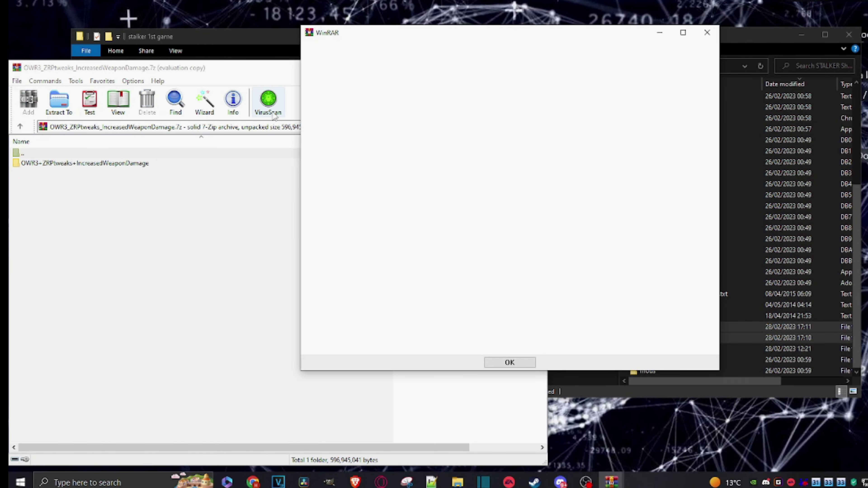
pyautogui.click(708, 32)
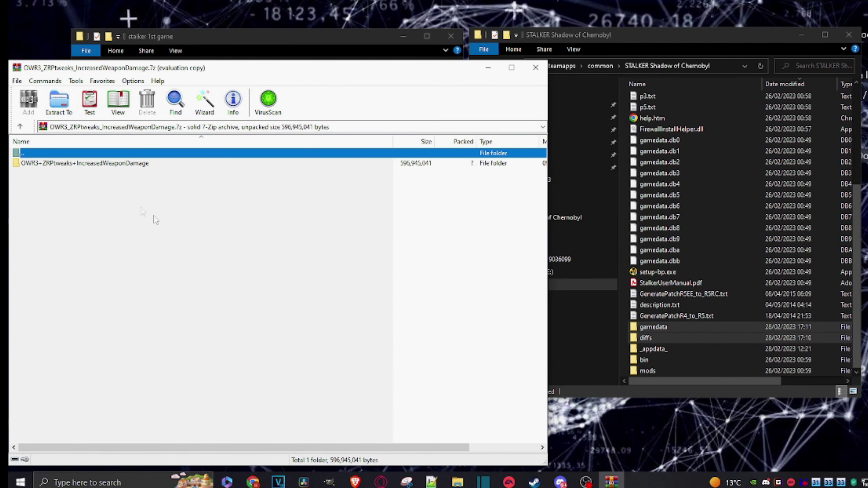
pyautogui.doubleClick(84, 164)
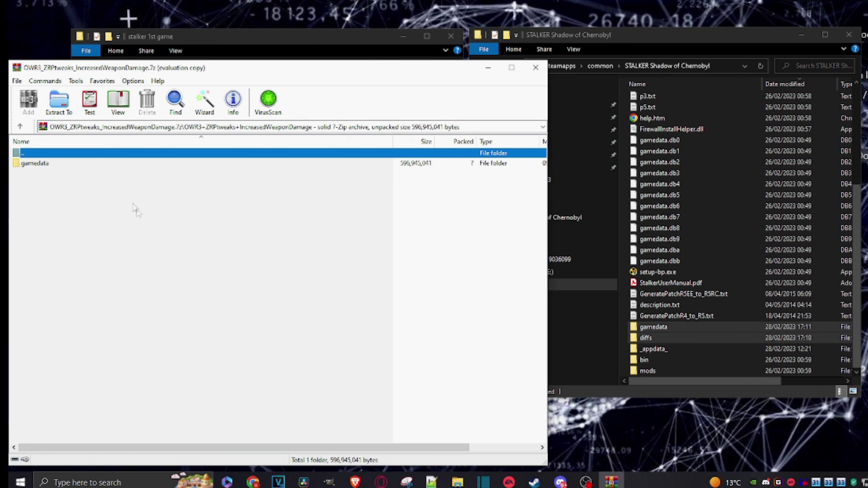
pyautogui.doubleClick(35, 164)
pyautogui.moveTo(98, 295); pyautogui.dragTo(17, 160)
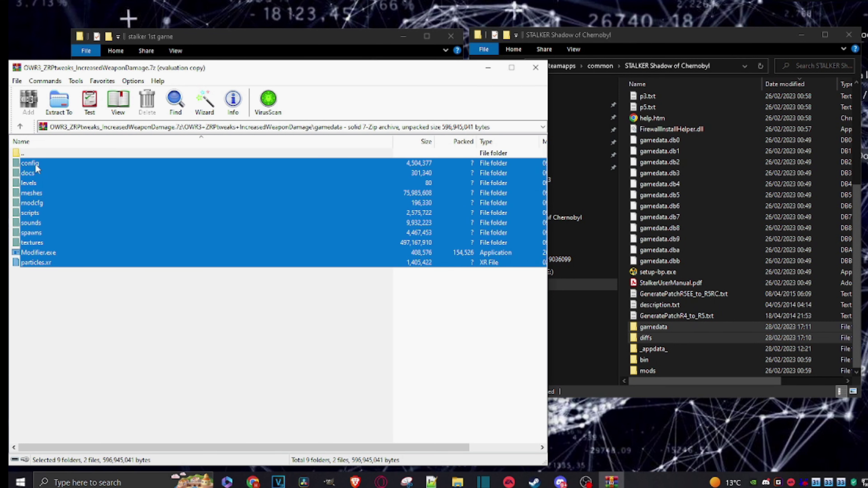
pyautogui.moveTo(421, 264); pyautogui.dragTo(636, 330)
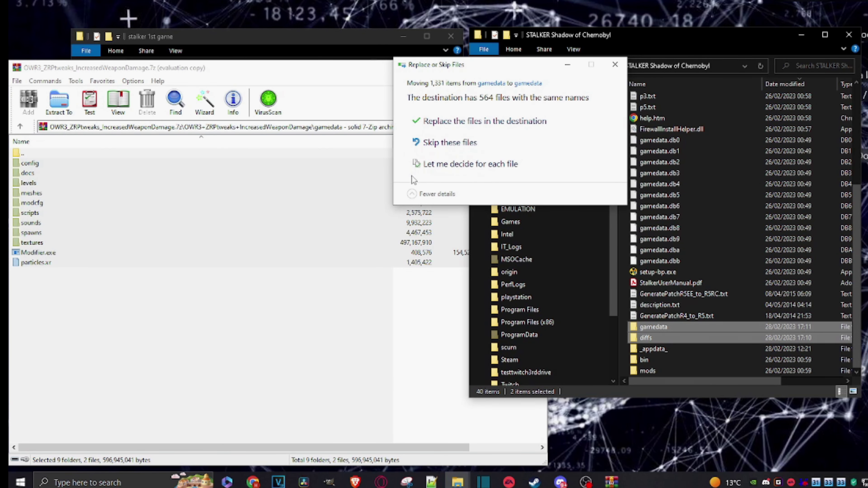
# - Replace the 564 same-named game files with the OWR3 versions, then close the weapons archive
pyautogui.click(469, 67)
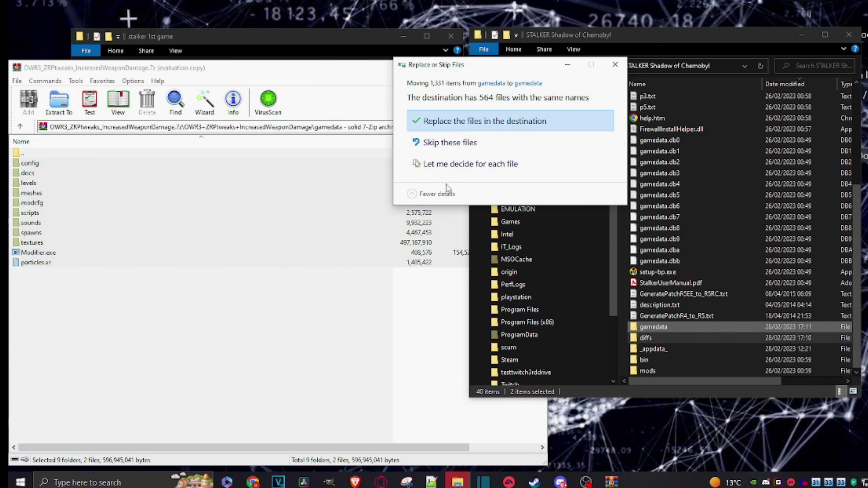
pyautogui.click(448, 122)
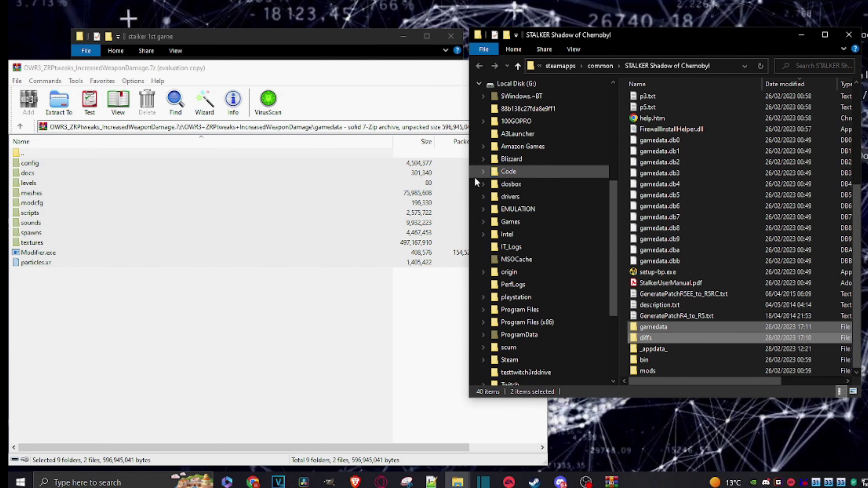
pyautogui.click(352, 70)
pyautogui.click(537, 68)
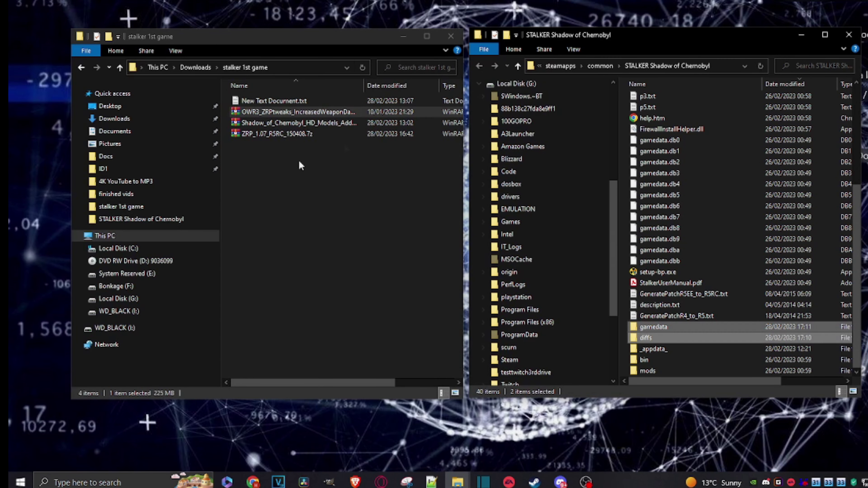
pyautogui.click(255, 123)
# - Move the meshes and textures folders from Shadow_of_Chernobyl_HD_Models_Addon.rar into the game's gamedata folder
pyautogui.doubleClick(255, 124)
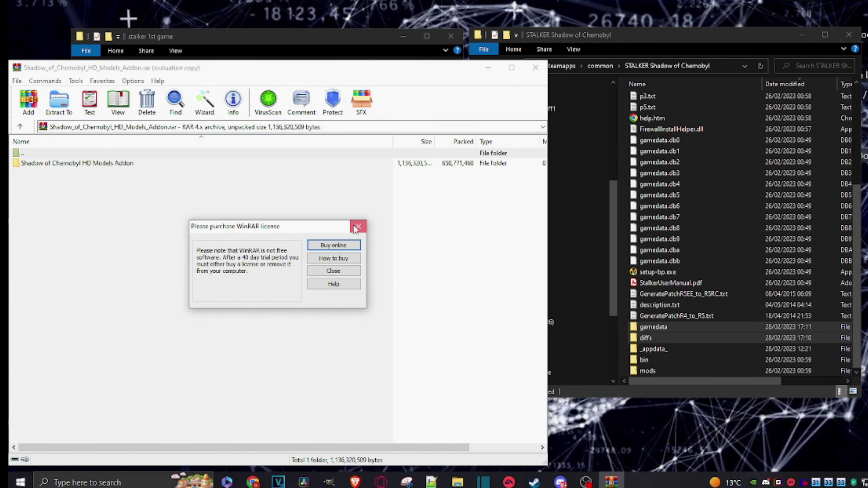
pyautogui.click(357, 227)
pyautogui.doubleClick(65, 163)
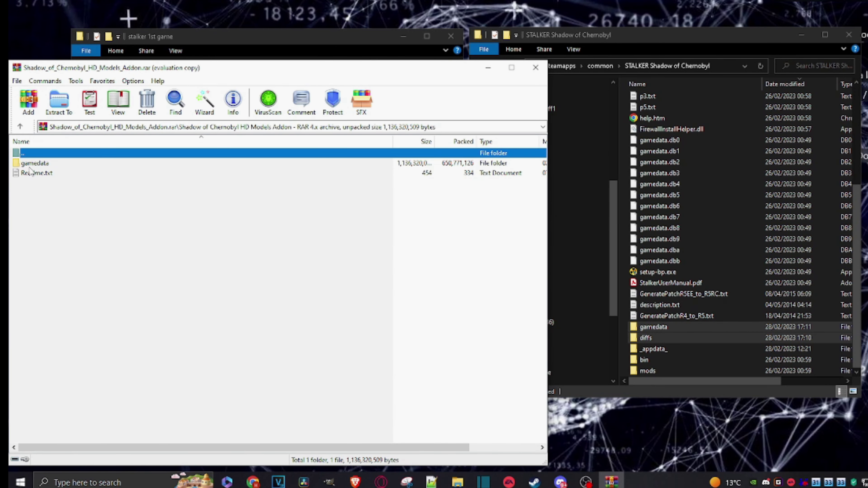
pyautogui.doubleClick(34, 164)
pyautogui.moveTo(64, 185); pyautogui.dragTo(13, 170)
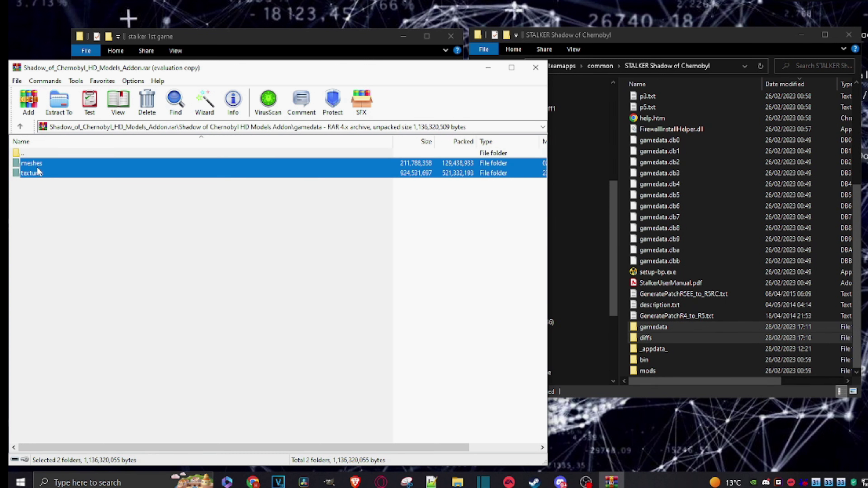
pyautogui.moveTo(197, 215); pyautogui.dragTo(635, 327)
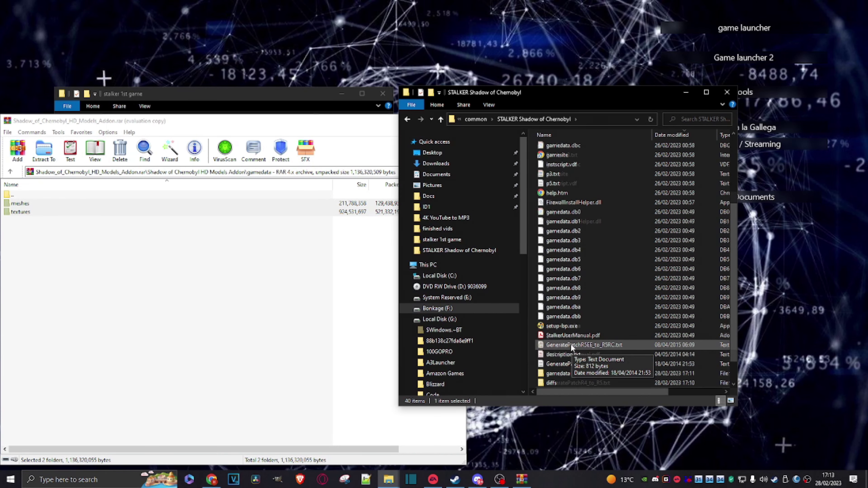
pyautogui.click(668, 327)
pyautogui.scroll(5, 669, 326)
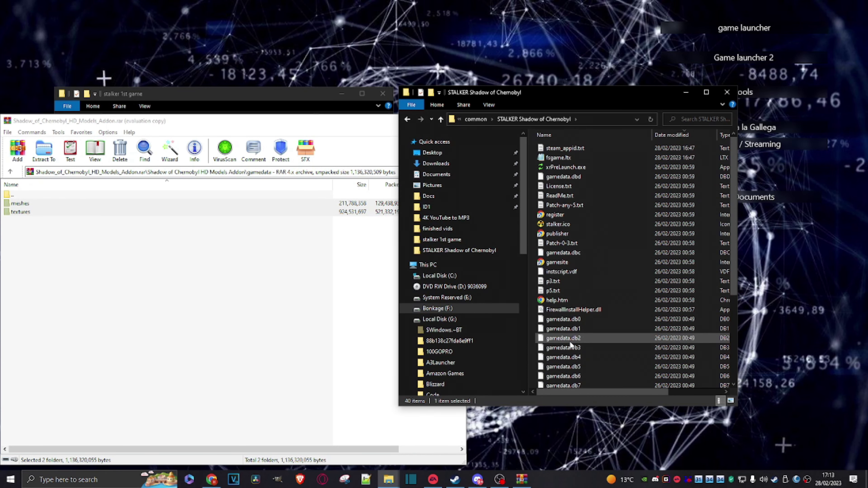
# - Change the first $game_data$ value in fsgame.ltx from false to true and save it
pyautogui.doubleClick(554, 158)
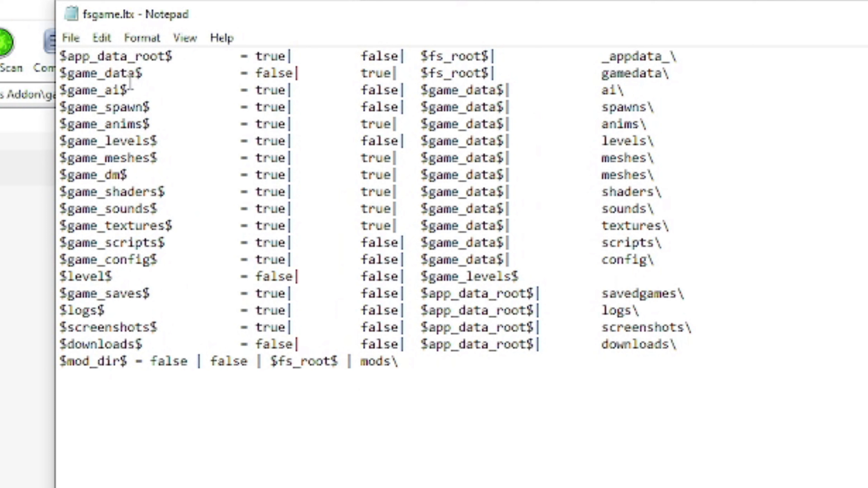
pyautogui.click(304, 164)
pyautogui.moveTo(294, 73); pyautogui.dragTo(258, 78)
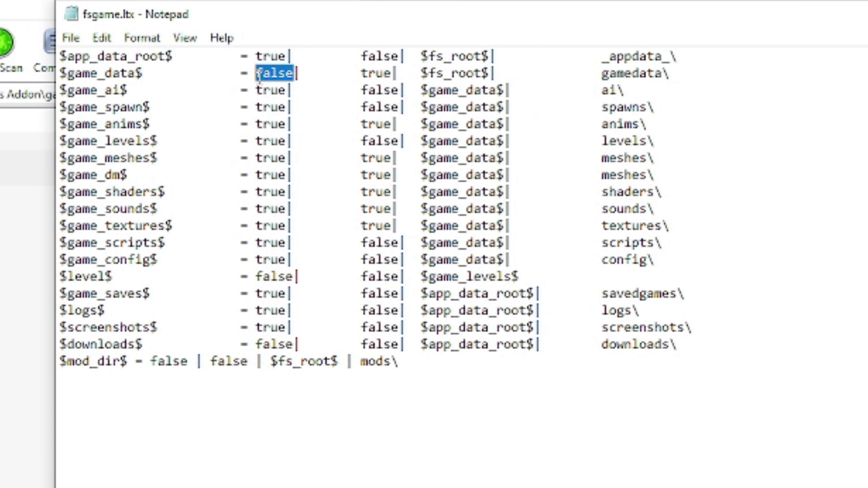
pyautogui.write('true')
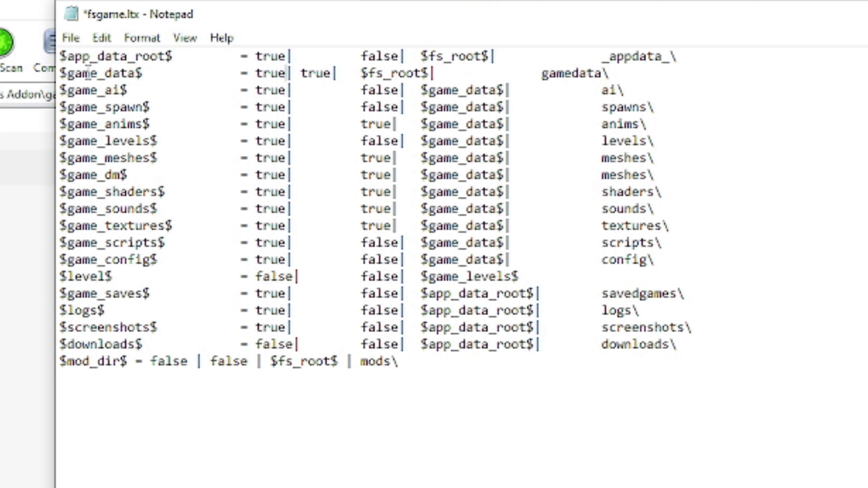
pyautogui.click(71, 38)
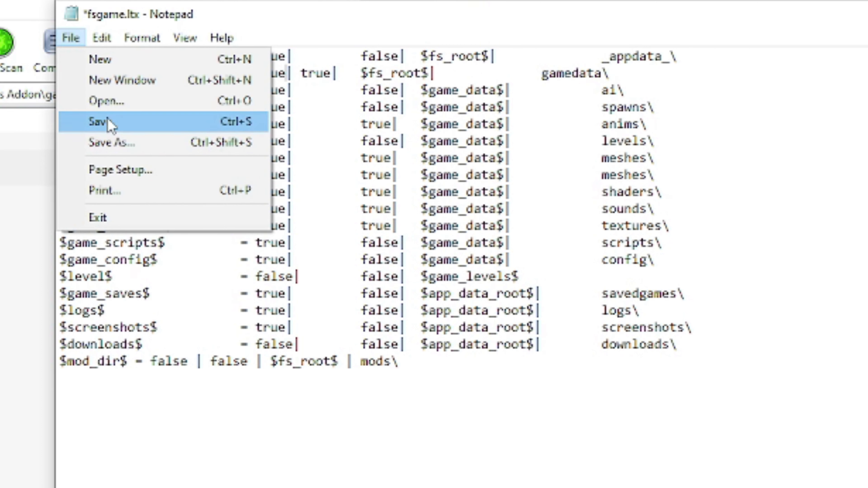
pyautogui.click(107, 118)
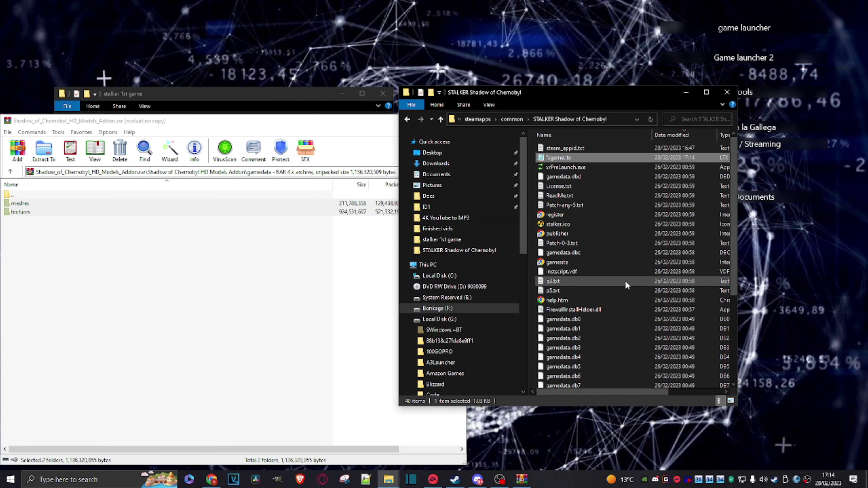
# - Open the game's gamedata folder and launch Modifier.exe, the S.T.A.L.K.E.R. Modifier 1.1 tool
pyautogui.scroll(-5, 614, 273)
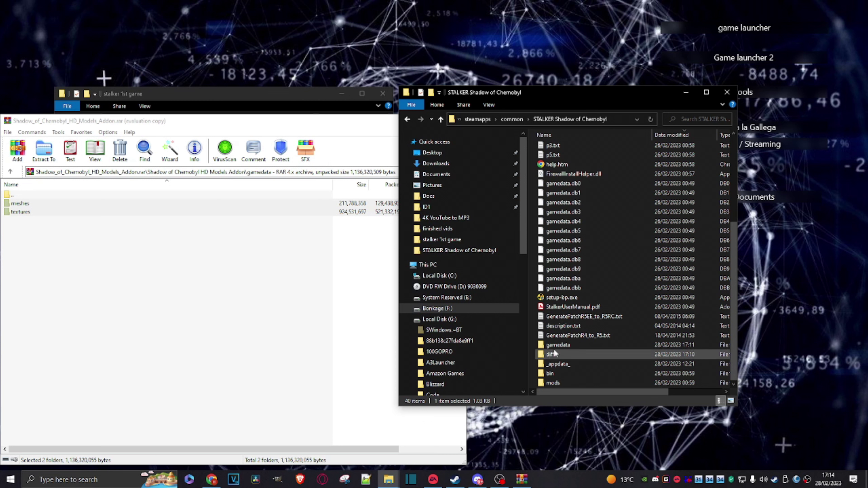
pyautogui.click(543, 346)
pyautogui.doubleClick(542, 347)
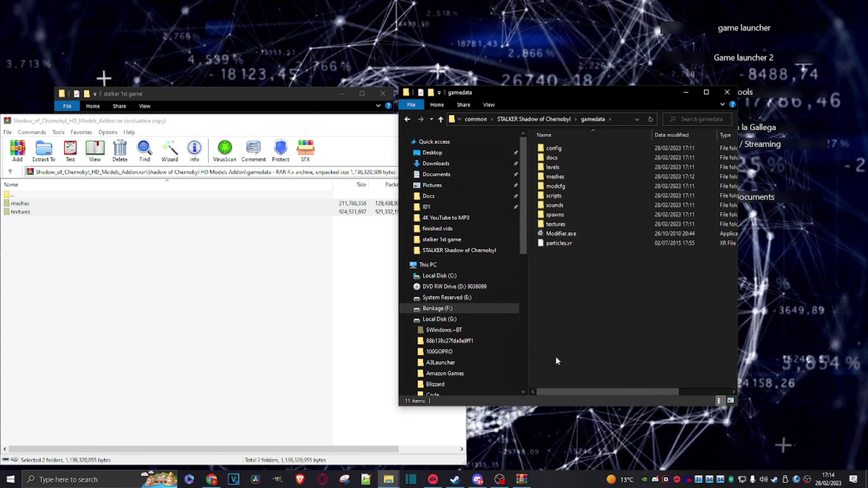
pyautogui.click(557, 234)
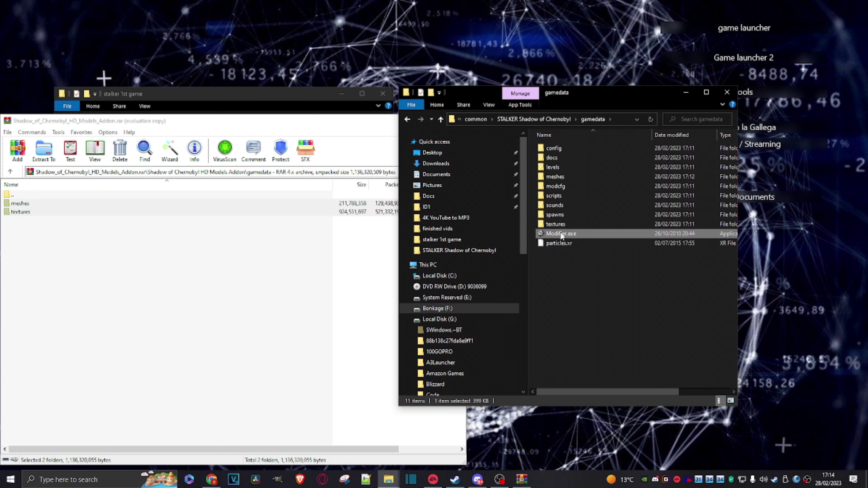
pyautogui.doubleClick(541, 234)
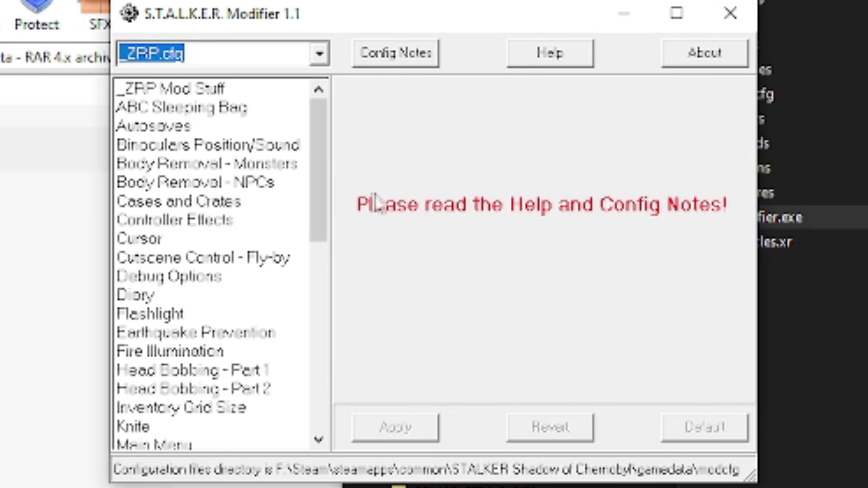
# - Browse the _ZRP.cfg options: Quest Time Limits, Nightvision Sound, PDA Marker, PDA Notice Icon, Secret Stash Info
pyautogui.moveTo(318, 169); pyautogui.dragTo(316, 291)
pyautogui.click(191, 351)
pyautogui.click(178, 257)
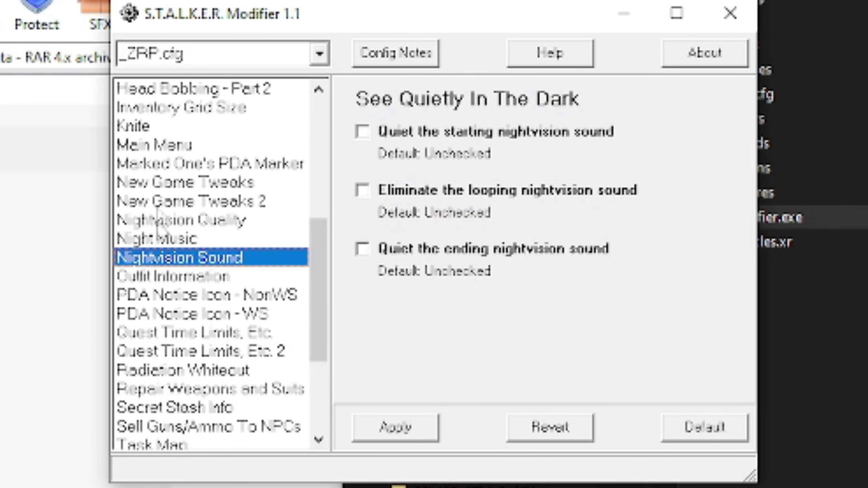
pyautogui.click(171, 163)
pyautogui.click(181, 314)
pyautogui.click(177, 408)
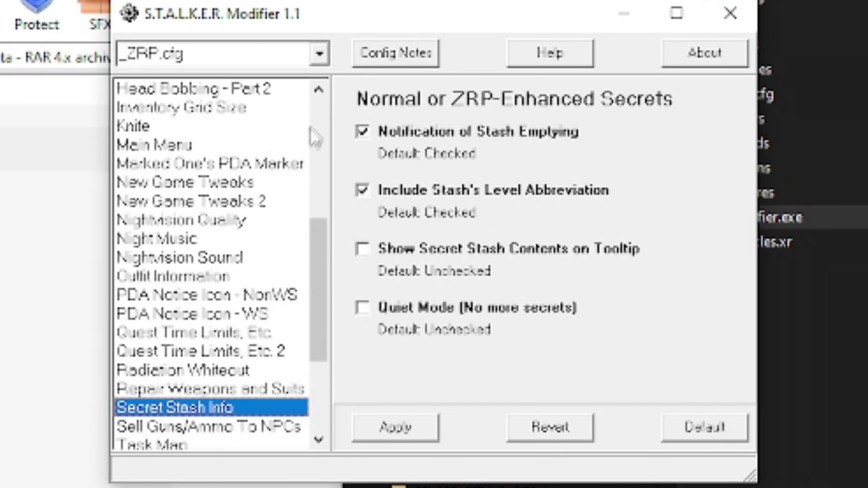
# - View the FirstPersonShooter.cfg and SupportUtilities.cfg configs, then close the Modifier and return to Steam
pyautogui.click(320, 54)
pyautogui.click(192, 170)
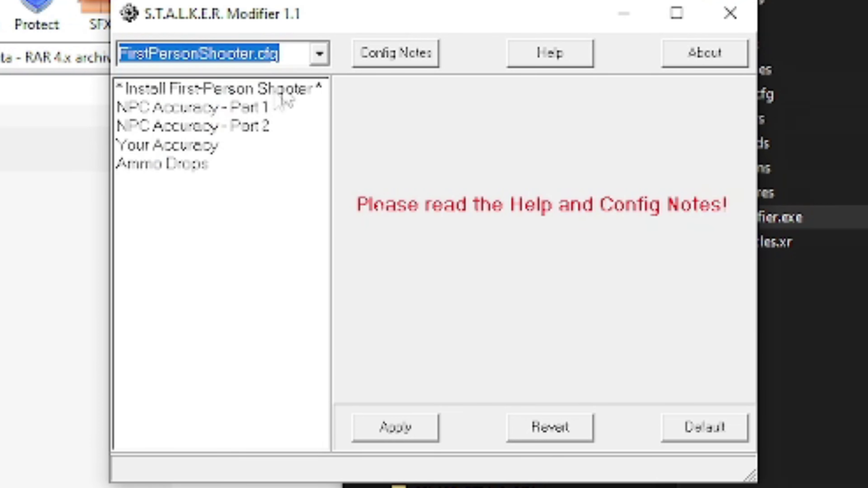
pyautogui.click(320, 53)
pyautogui.click(209, 191)
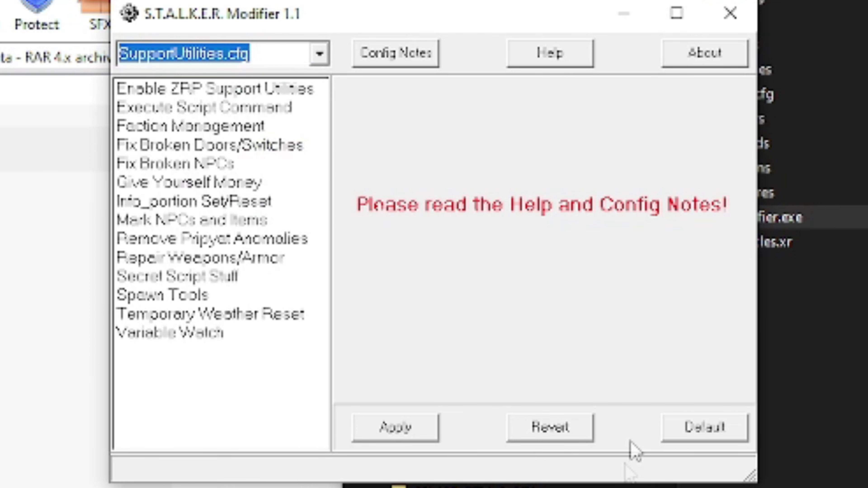
pyautogui.click(724, 19)
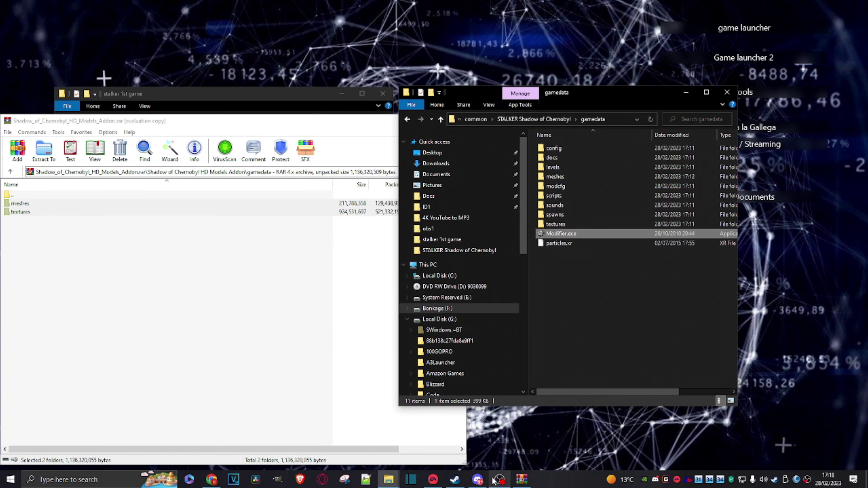
pyautogui.click(460, 483)
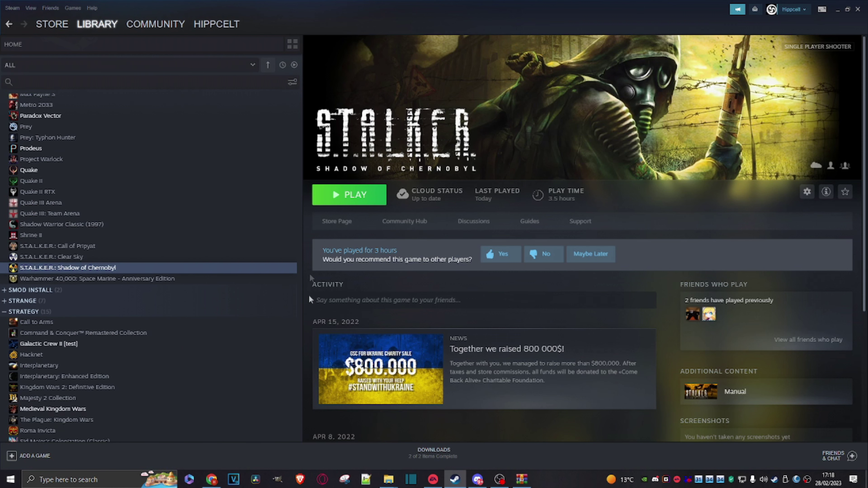
# - Play Shadow of Chernobyl from its Steam page, confirming past the CD key notice
pyautogui.click(354, 196)
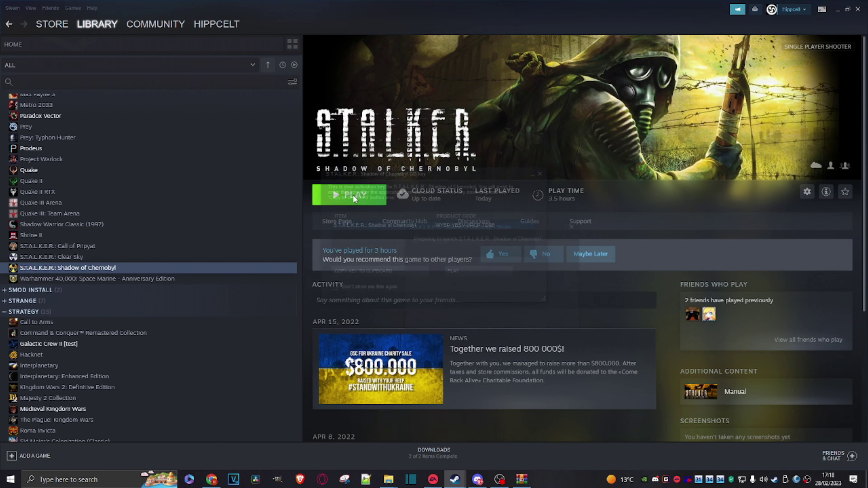
pyautogui.click(481, 271)
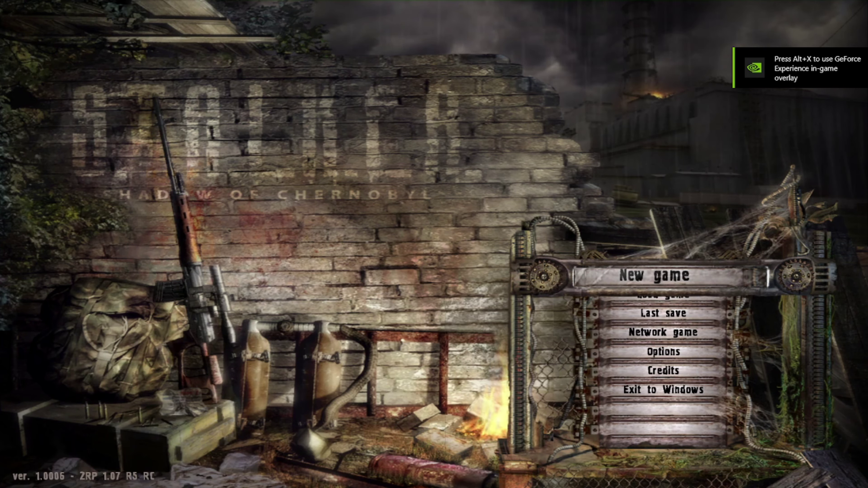
# - Start a new game from the main menu and walk toward the masked stalker and the bus
pyautogui.press('Up')
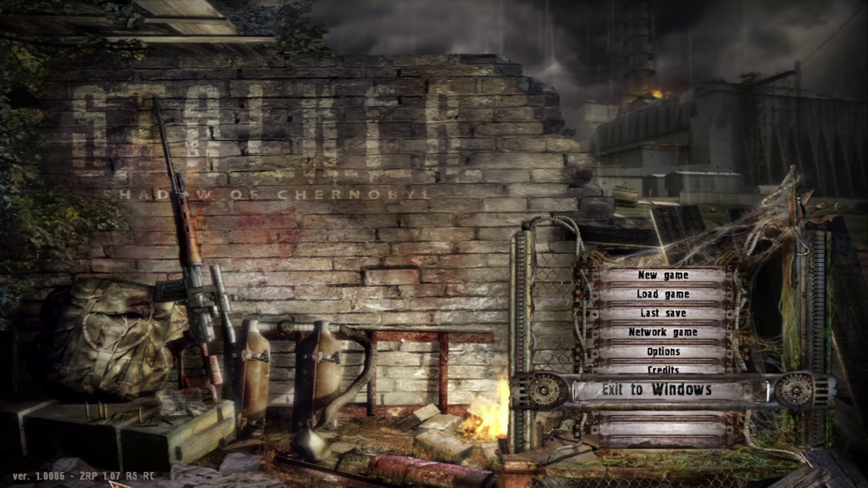
pyautogui.click(632, 279)
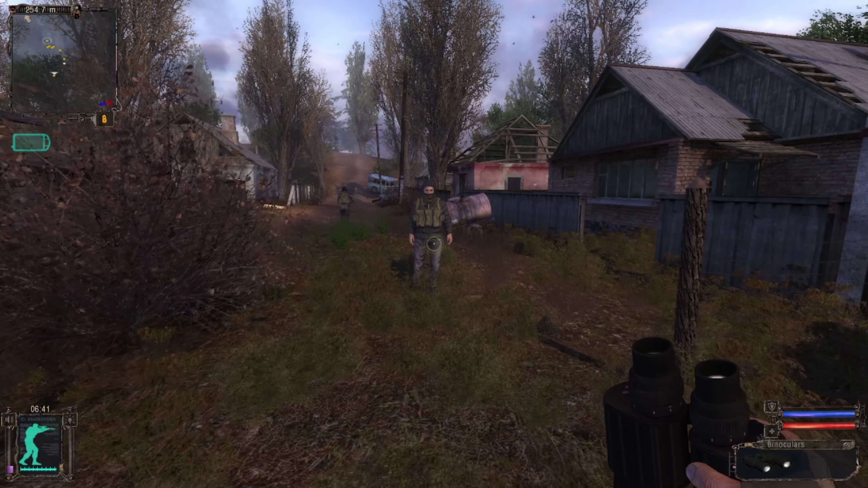
pyautogui.press('w')
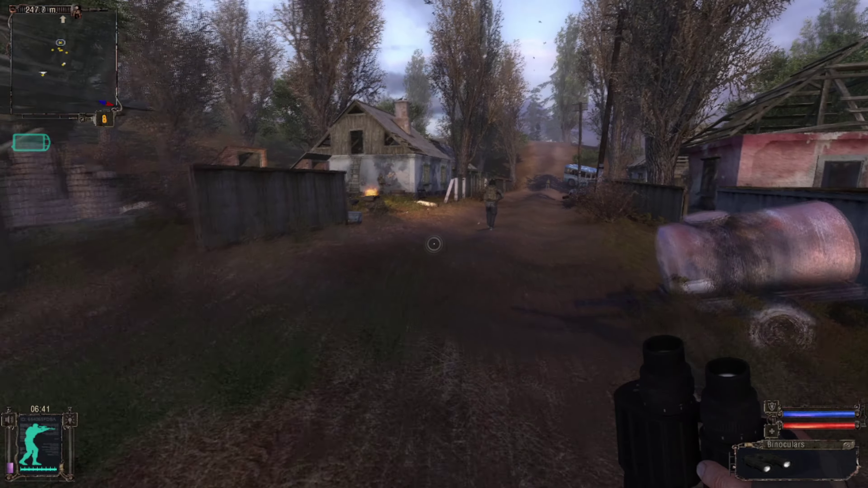
pyautogui.press('w')
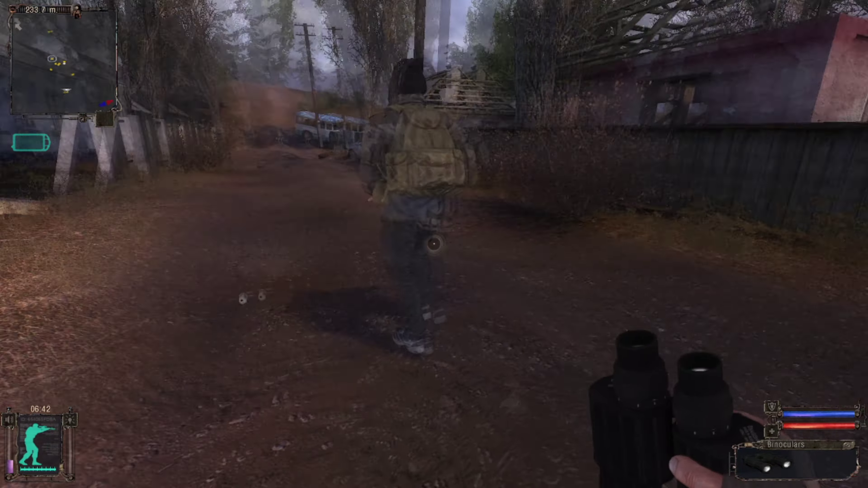
pyautogui.press('w')
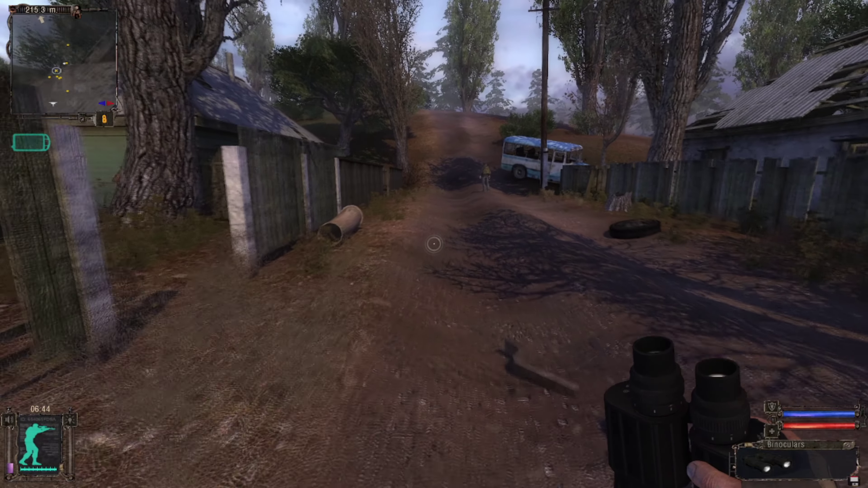
# - Walk along the dirt road past the bus up to the top of the slope
pyautogui.press('w')
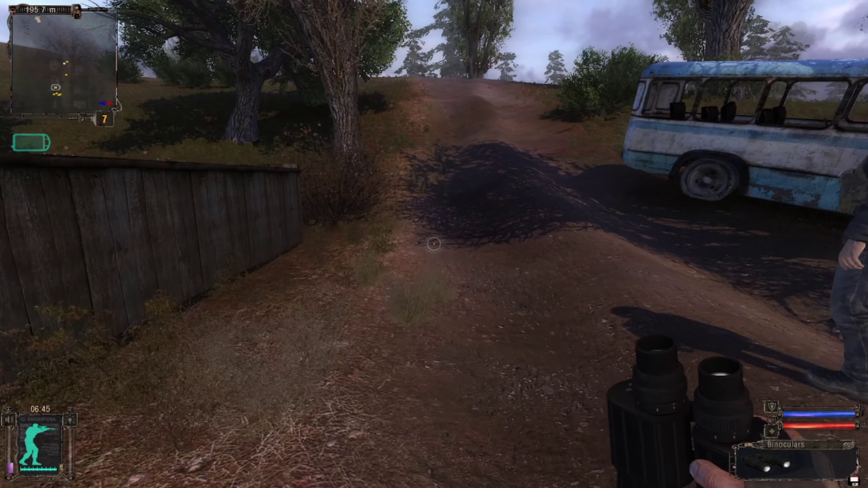
pyautogui.press('w')
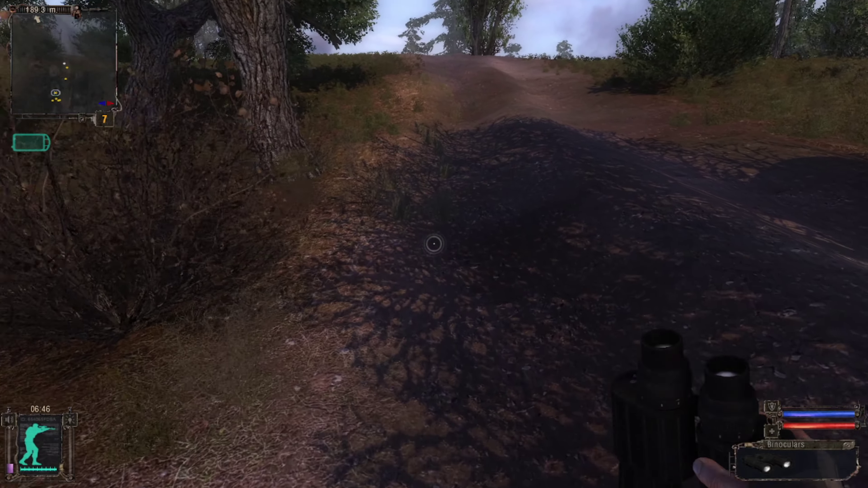
pyautogui.press('w')
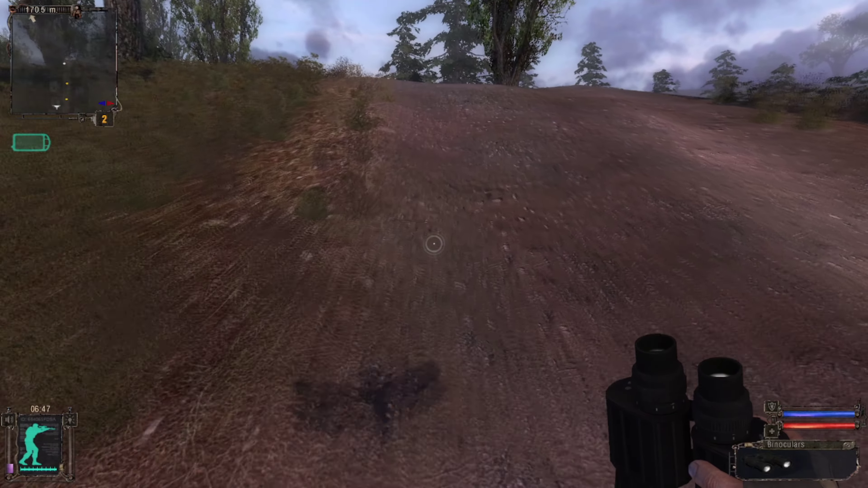
pyautogui.press('w')
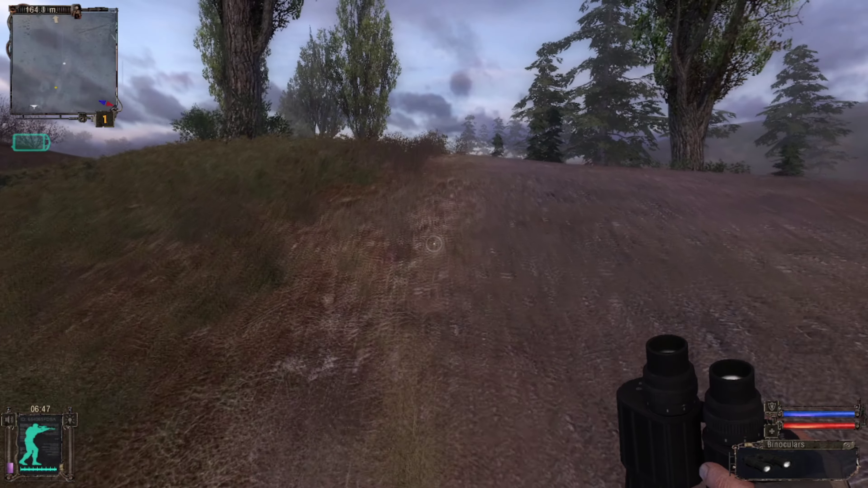